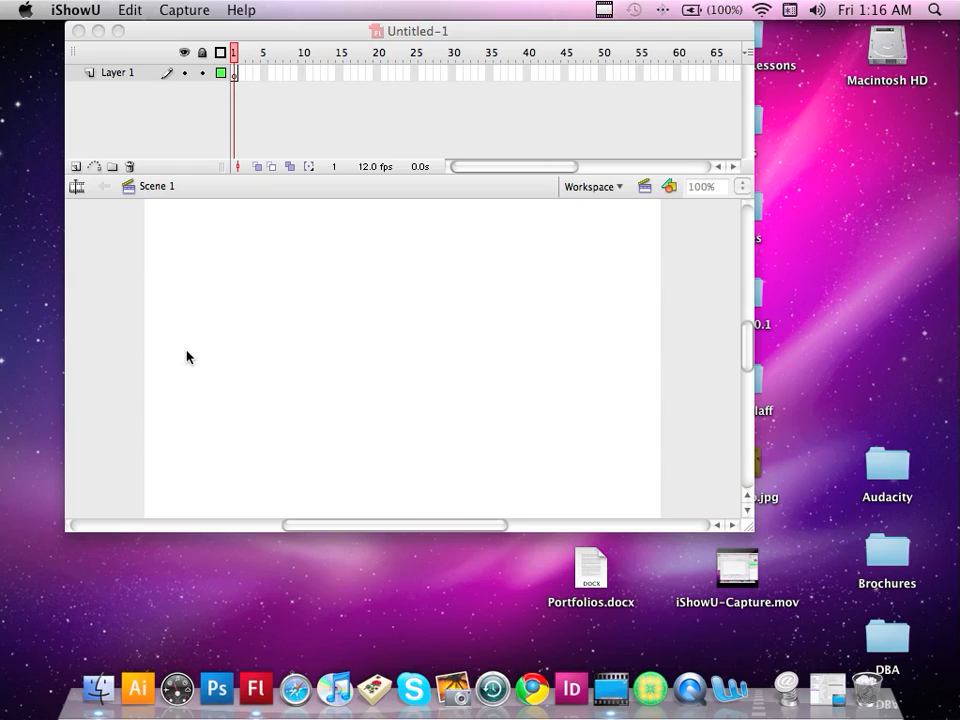
Switch to Flash and draw an orange (#FF9900) rectangle with a black outline, about 115 by 86 pixels, near the stage's left side
{"action": "left_click", "coordinate": [598, 354]}
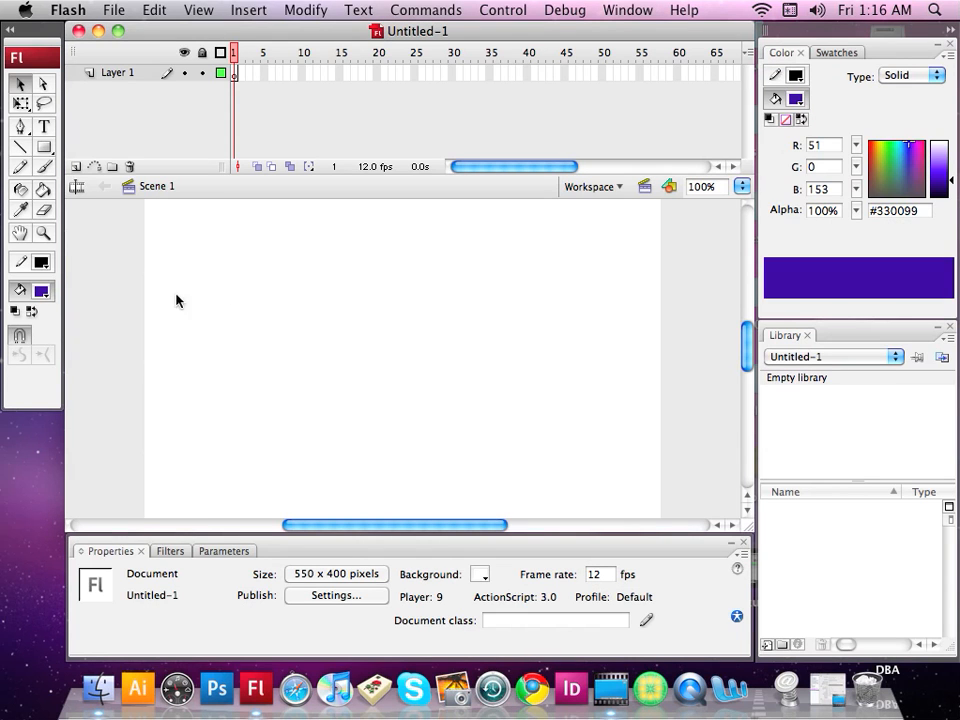
{"action": "left_click", "coordinate": [41, 291]}
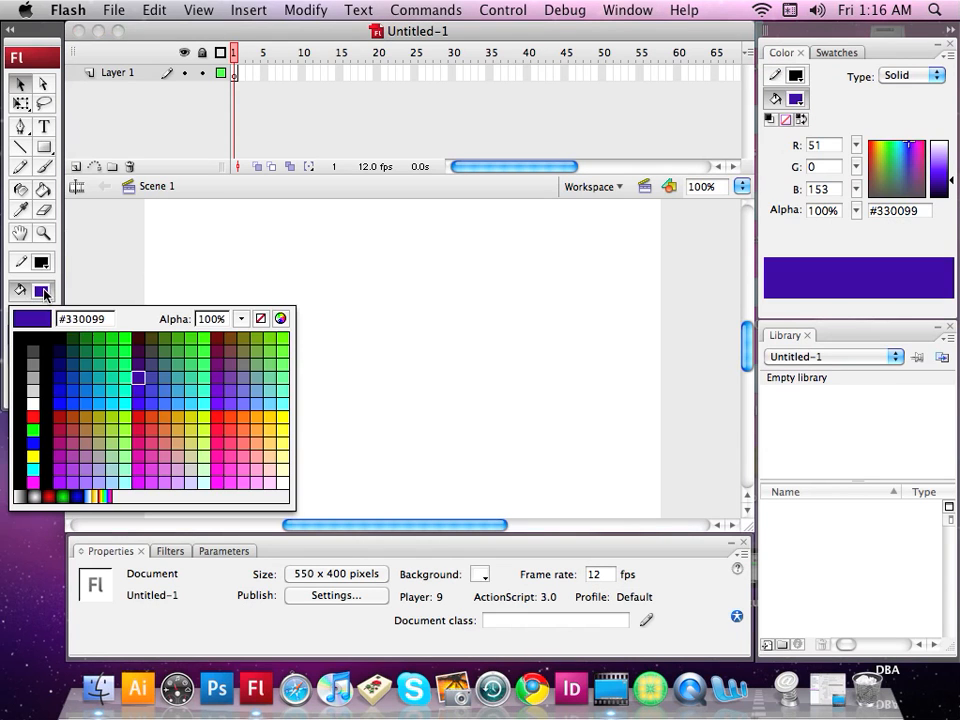
{"action": "left_click", "coordinate": [127, 339]}
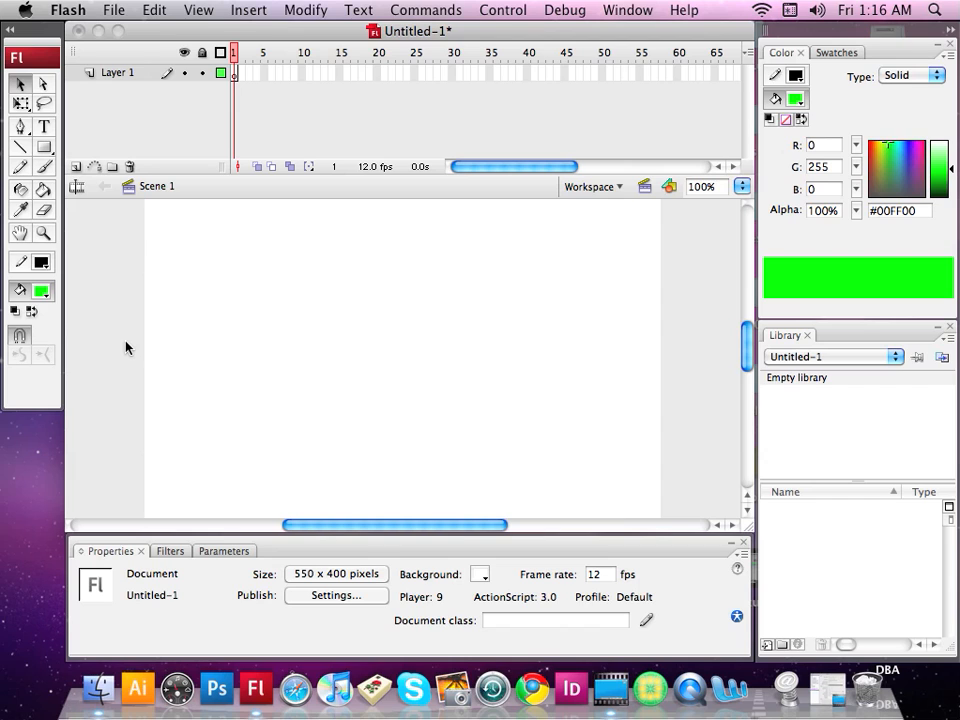
{"action": "left_click", "coordinate": [39, 293]}
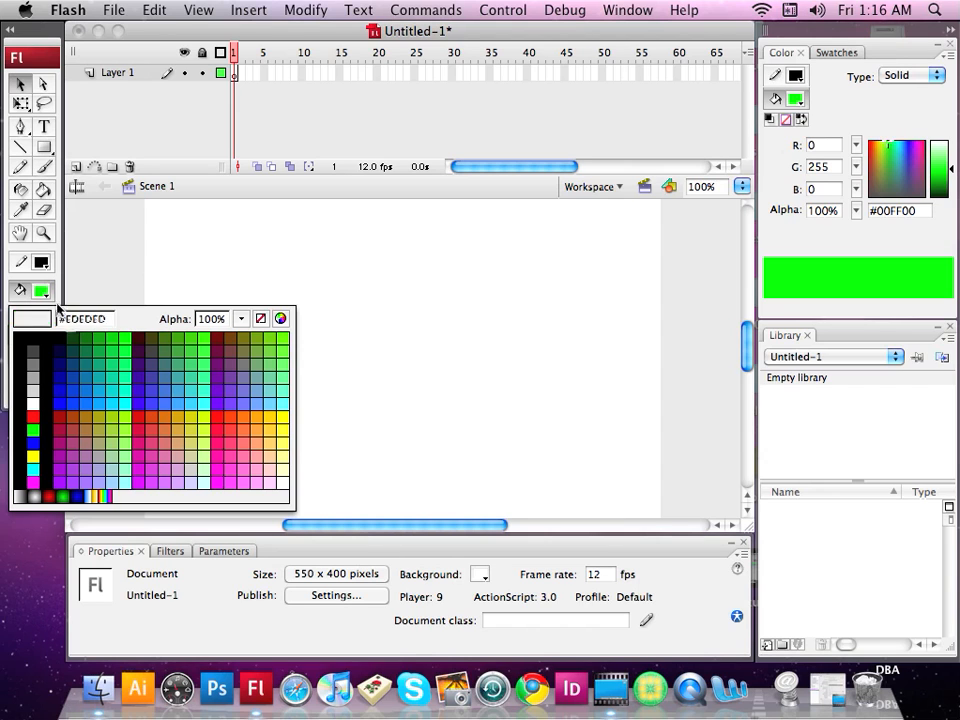
{"action": "left_click", "coordinate": [267, 413]}
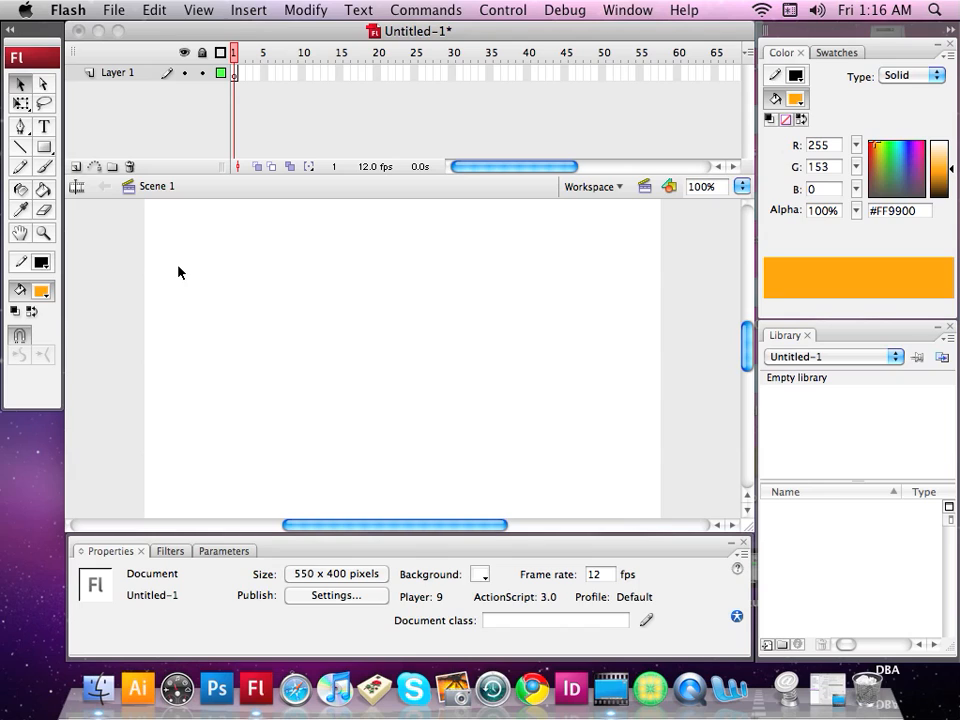
{"action": "left_click", "coordinate": [44, 146]}
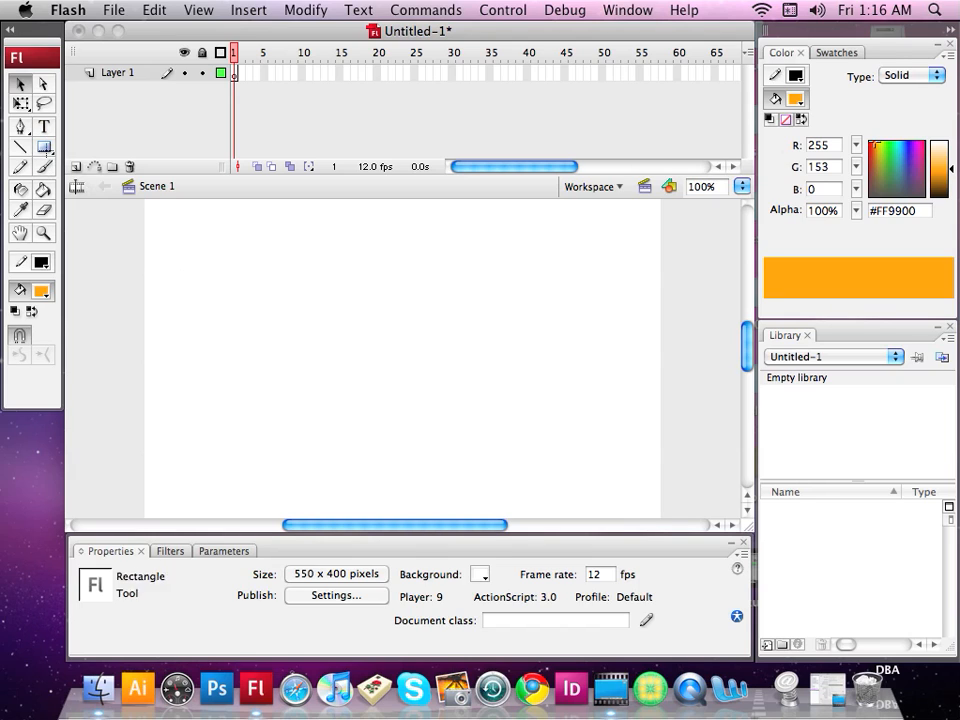
{"action": "mouse_move", "coordinate": [177, 286]}
{"action": "left_mouse_down"}
{"action": "mouse_move", "coordinate": [240, 313]}
{"action": "mouse_move", "coordinate": [287, 355]}
{"action": "mouse_move", "coordinate": [285, 366]}
{"action": "left_mouse_up"}
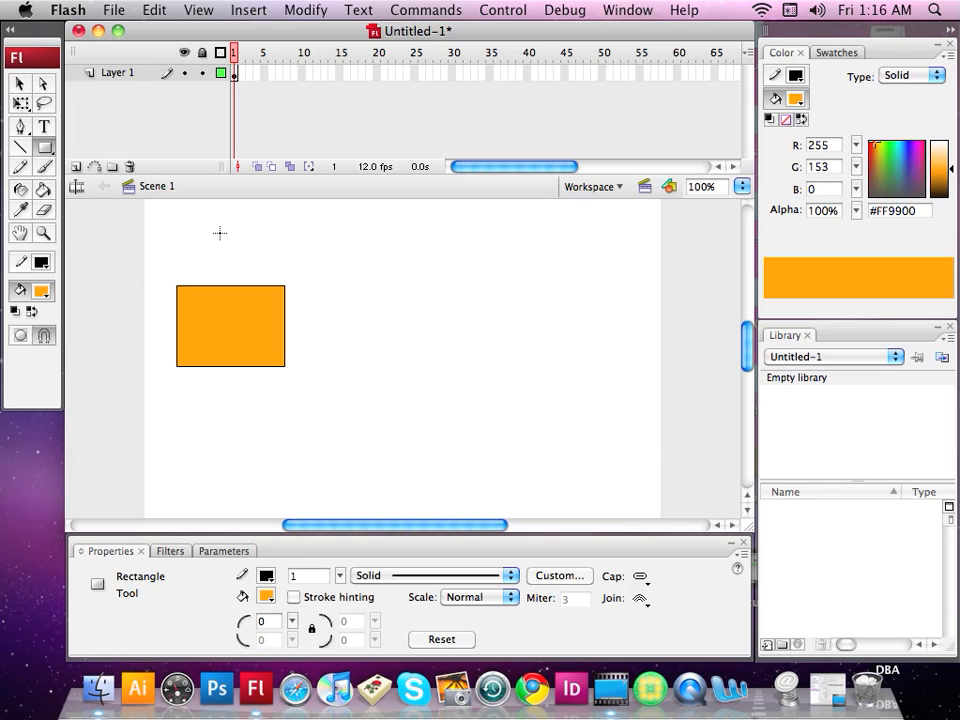
Select the rectangle's fill and outline together and convert them to a movie clip symbol named "orange circle"
{"action": "left_click", "coordinate": [20, 84]}
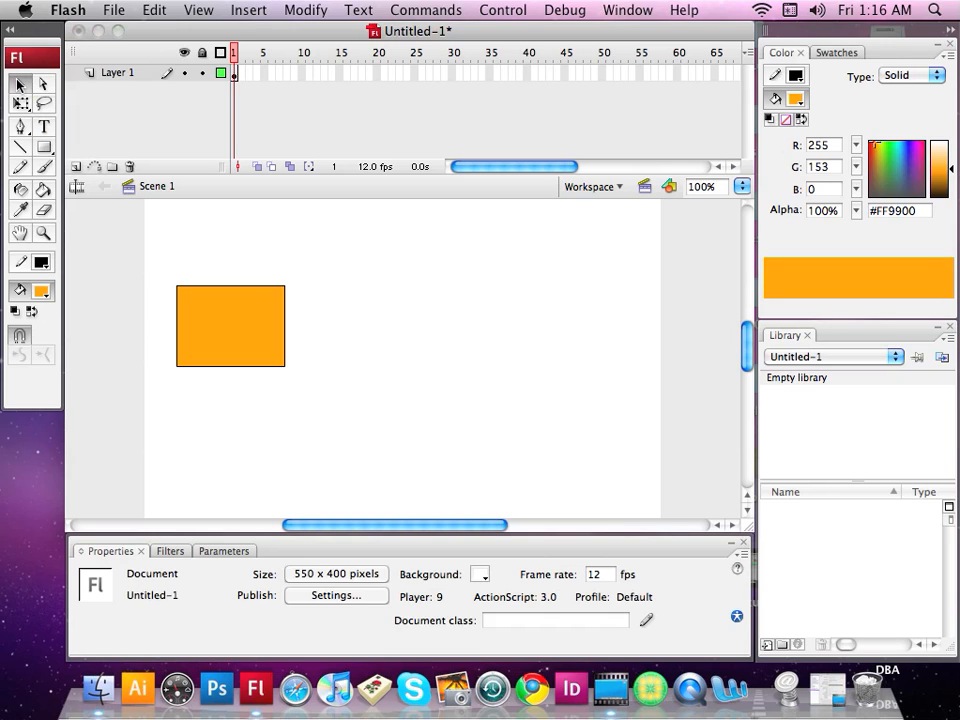
{"action": "left_click_drag", "start_coordinate": [155, 262], "coordinate": [352, 406]}
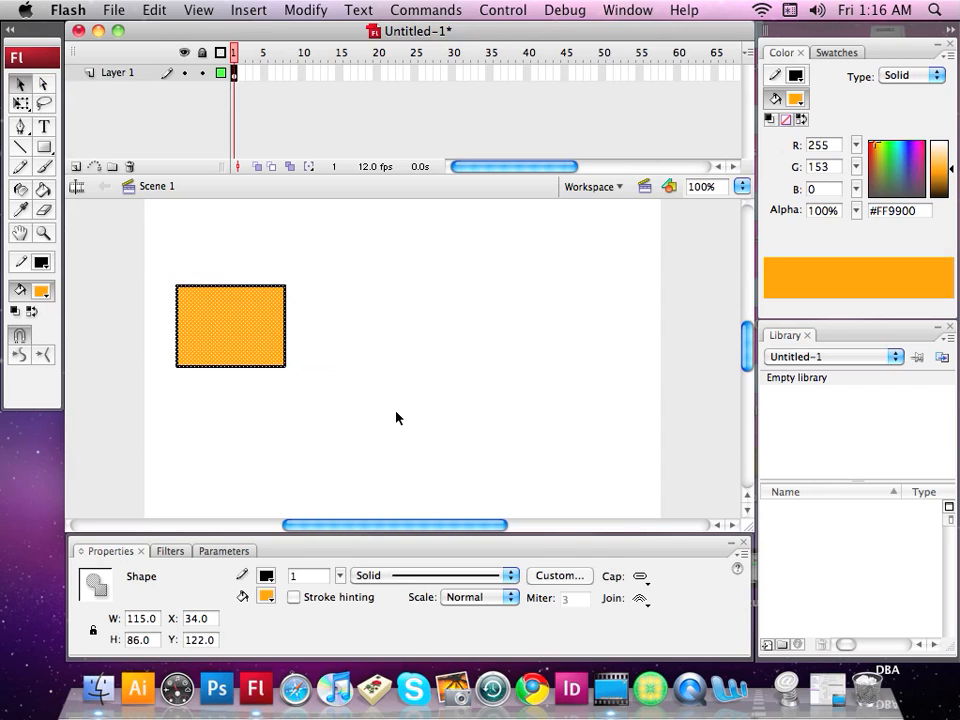
{"action": "left_click", "coordinate": [385, 411]}
{"action": "left_click", "coordinate": [237, 334]}
{"action": "double_click", "coordinate": [237, 334]}
{"action": "left_click", "coordinate": [313, 12]}
{"action": "left_click", "coordinate": [318, 64]}
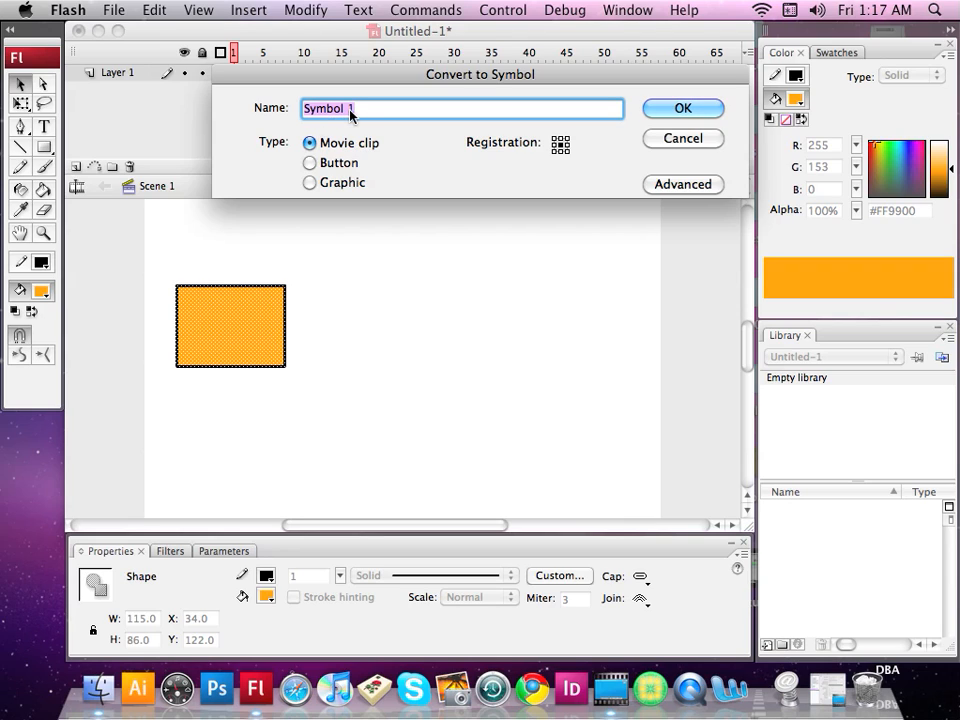
{"action": "type", "text": "orange cir"}
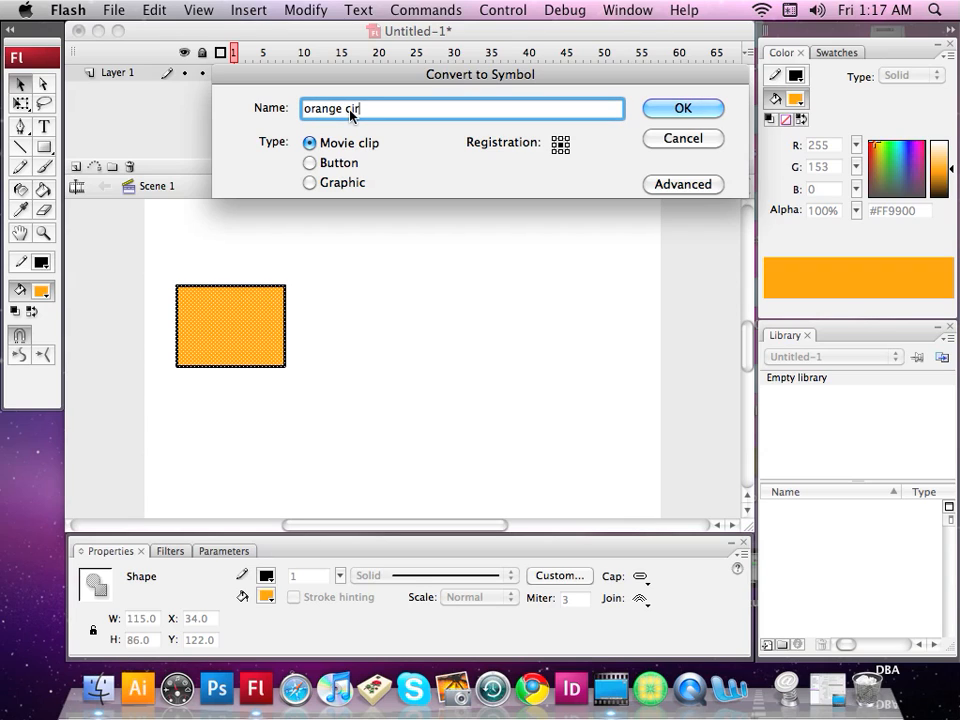
{"action": "type", "text": "cle"}
{"action": "left_click", "coordinate": [685, 110]}
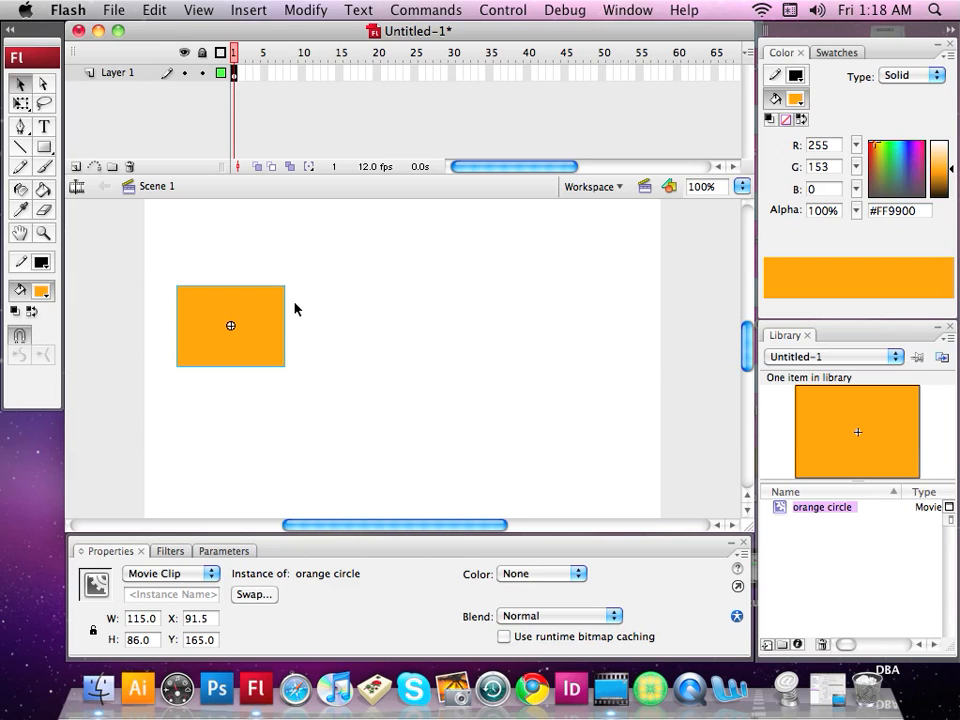
Insert a keyframe at frame 35 of Layer 1
{"action": "left_click", "coordinate": [489, 73]}
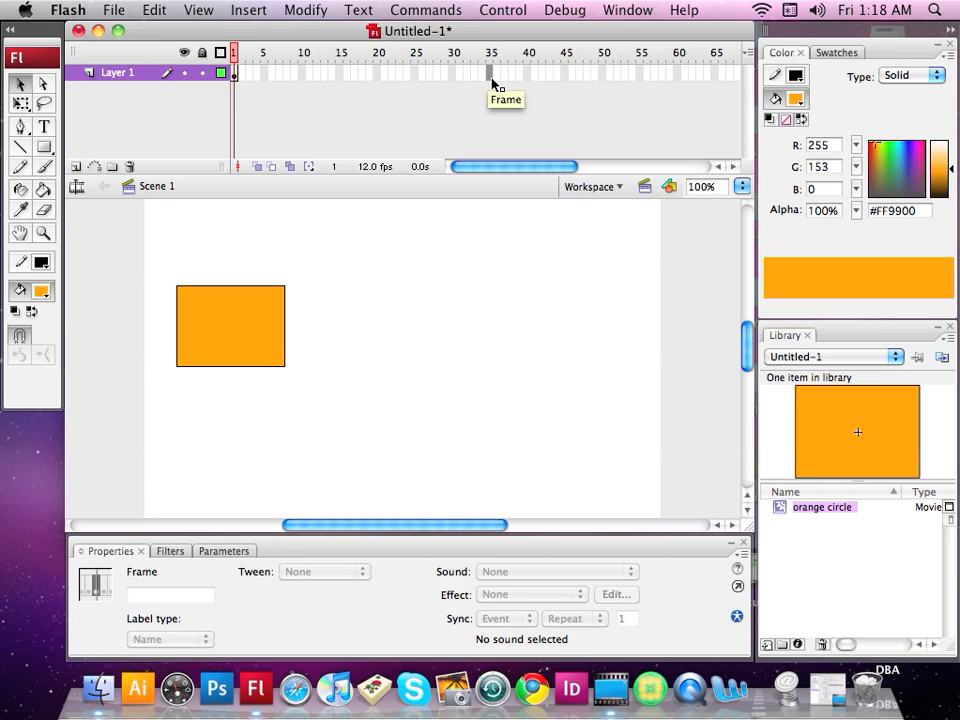
{"action": "left_click", "coordinate": [258, 14]}
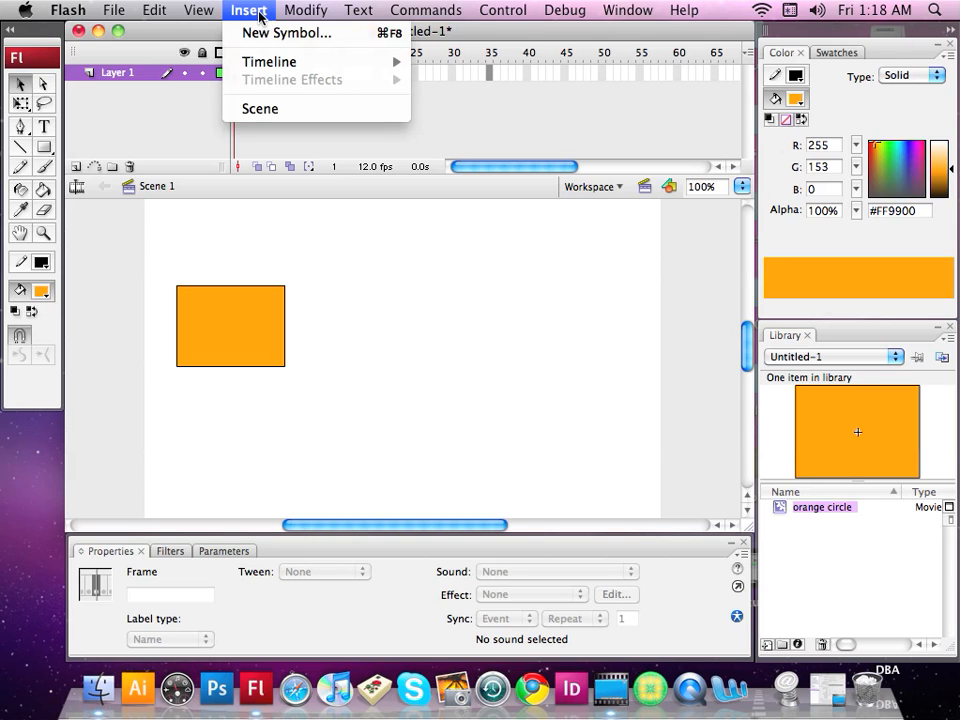
{"action": "mouse_move", "coordinate": [260, 67]}
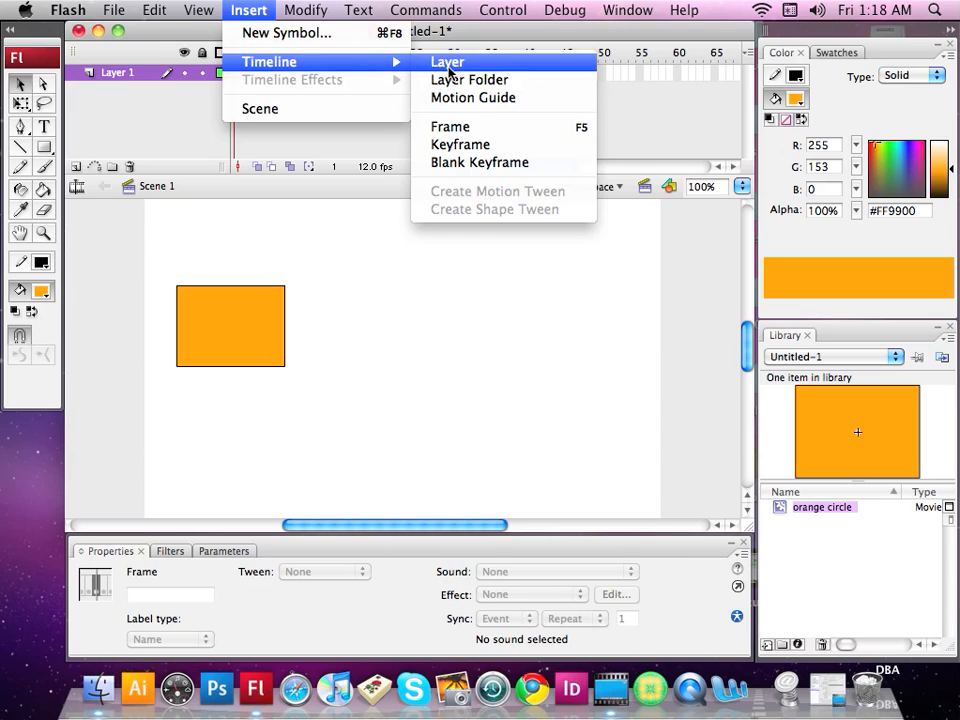
{"action": "left_click", "coordinate": [463, 146]}
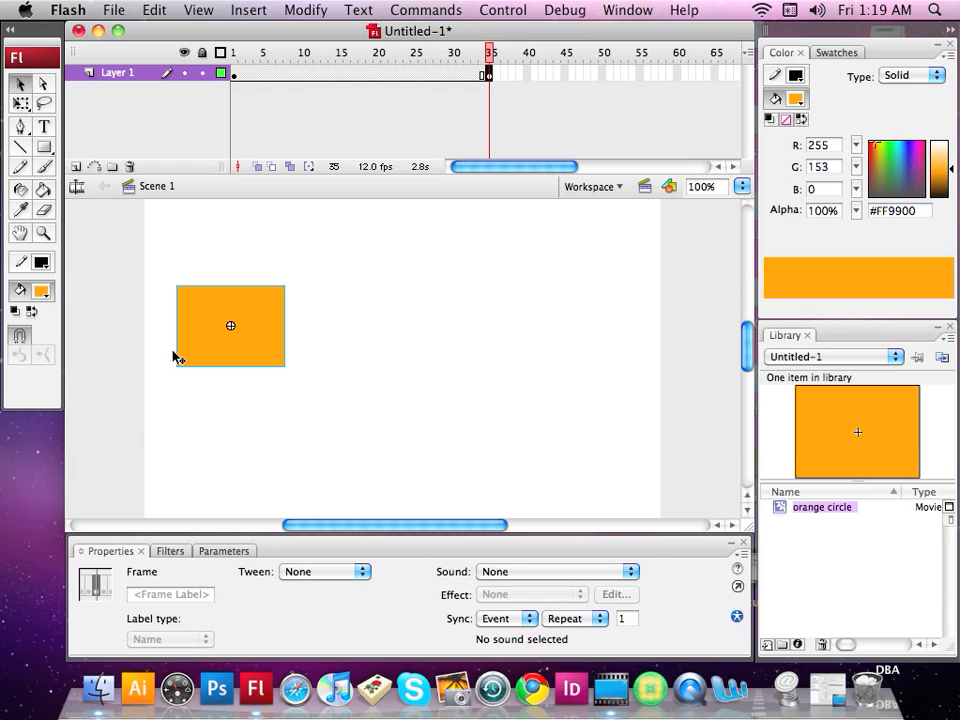
At the frame 35 keyframe, move the rectangle to the stage's lower right, at about X 475, Y 300
{"action": "left_click", "coordinate": [235, 73]}
{"action": "left_click", "coordinate": [236, 73]}
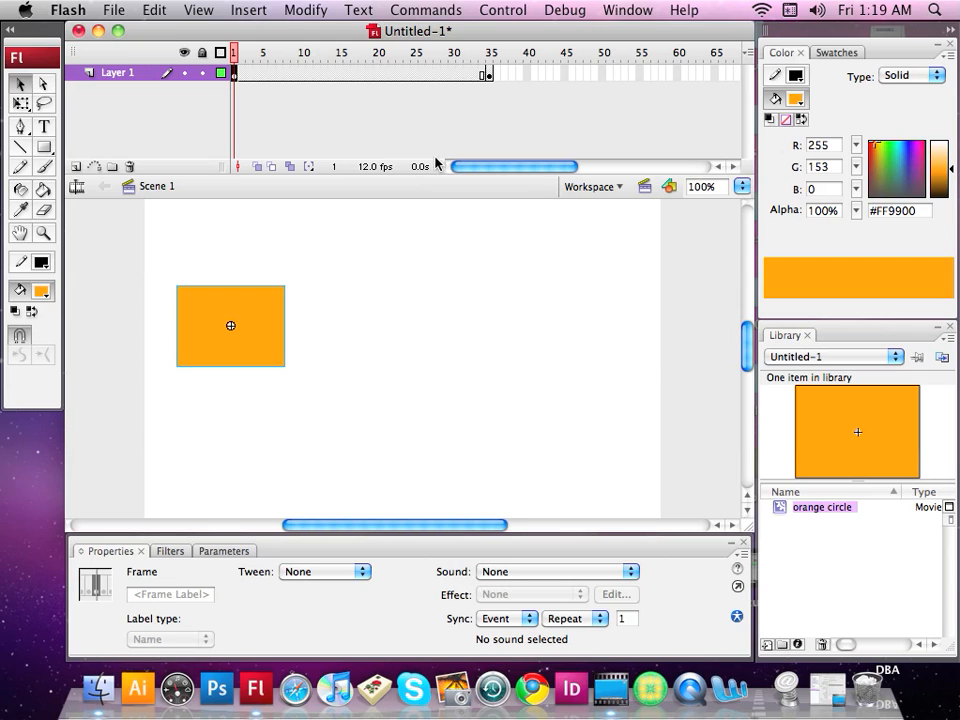
{"action": "left_click", "coordinate": [489, 73]}
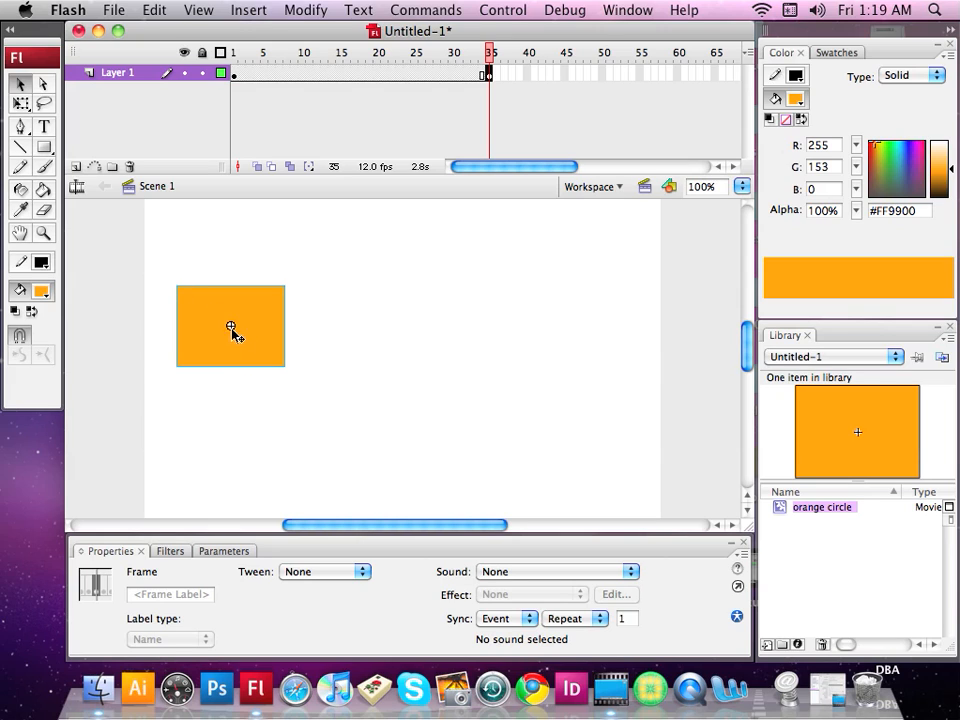
{"action": "left_click_drag", "start_coordinate": [268, 341], "coordinate": [521, 368]}
{"action": "left_click_drag", "start_coordinate": [626, 462], "coordinate": [634, 467]}
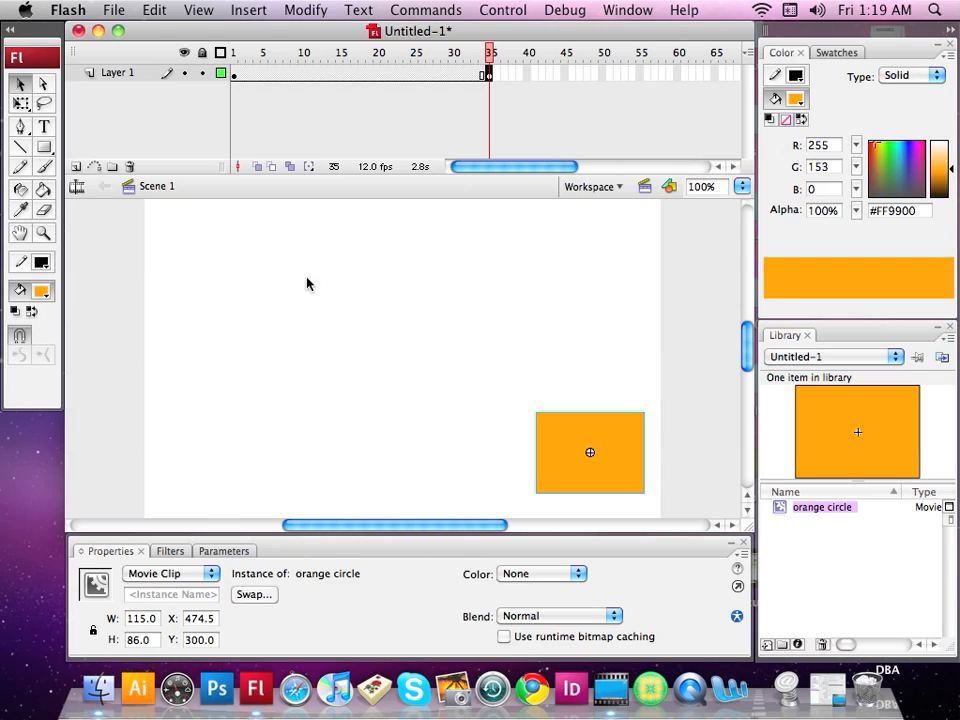
Play the timeline from frame 1 and compare the rectangle's position at the keyframes and the frames between them
{"action": "left_click", "coordinate": [236, 74]}
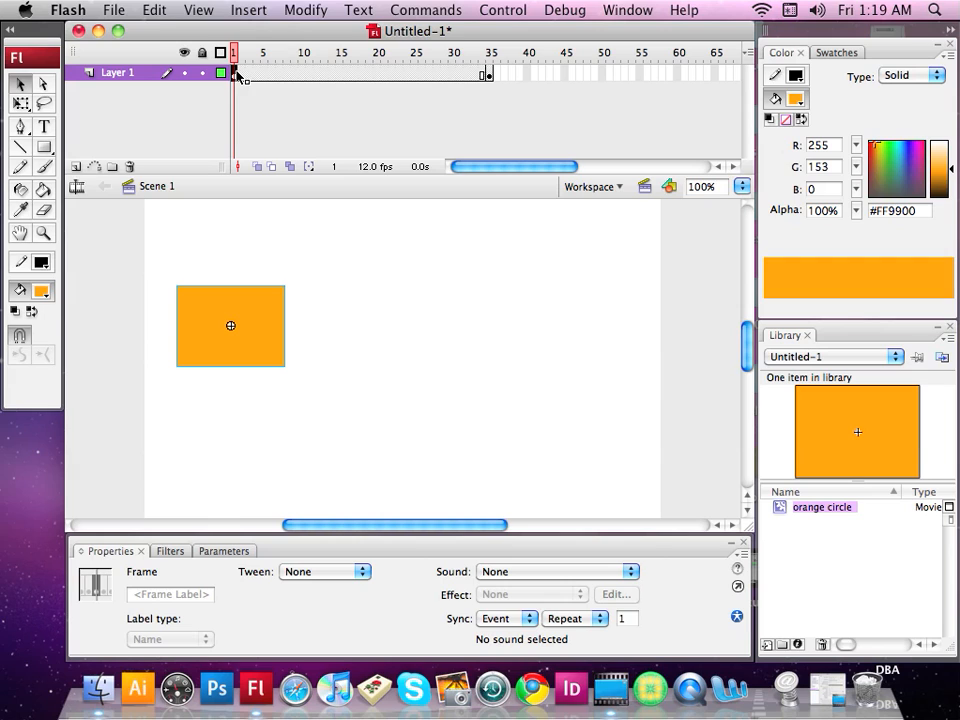
{"action": "key", "text": "Return"}
{"action": "left_click", "coordinate": [400, 74]}
{"action": "left_click", "coordinate": [438, 74]}
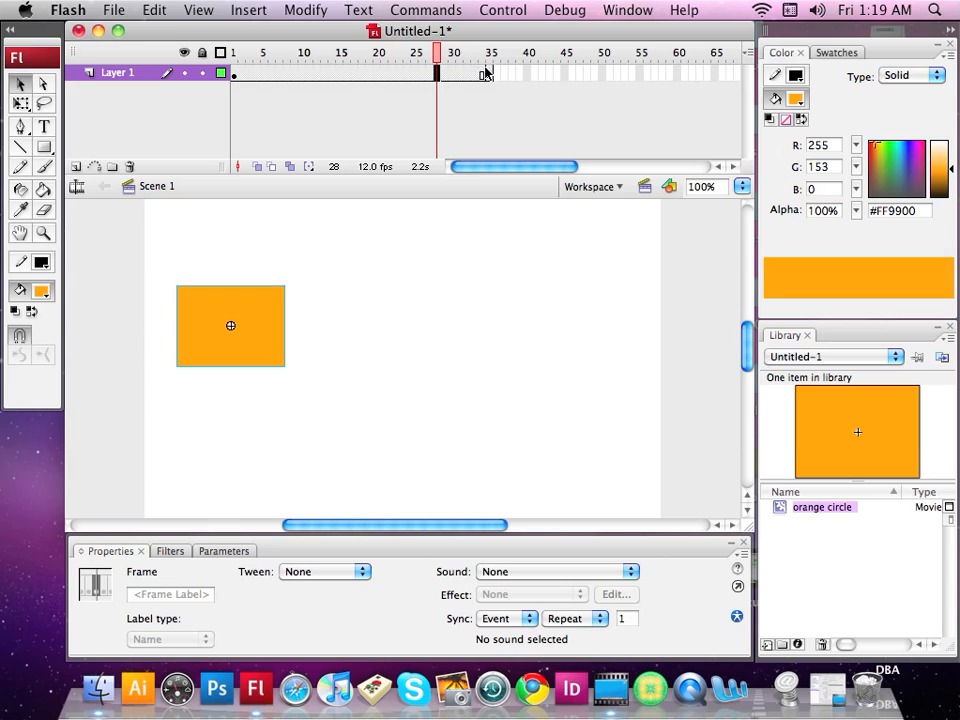
{"action": "left_click", "coordinate": [490, 74]}
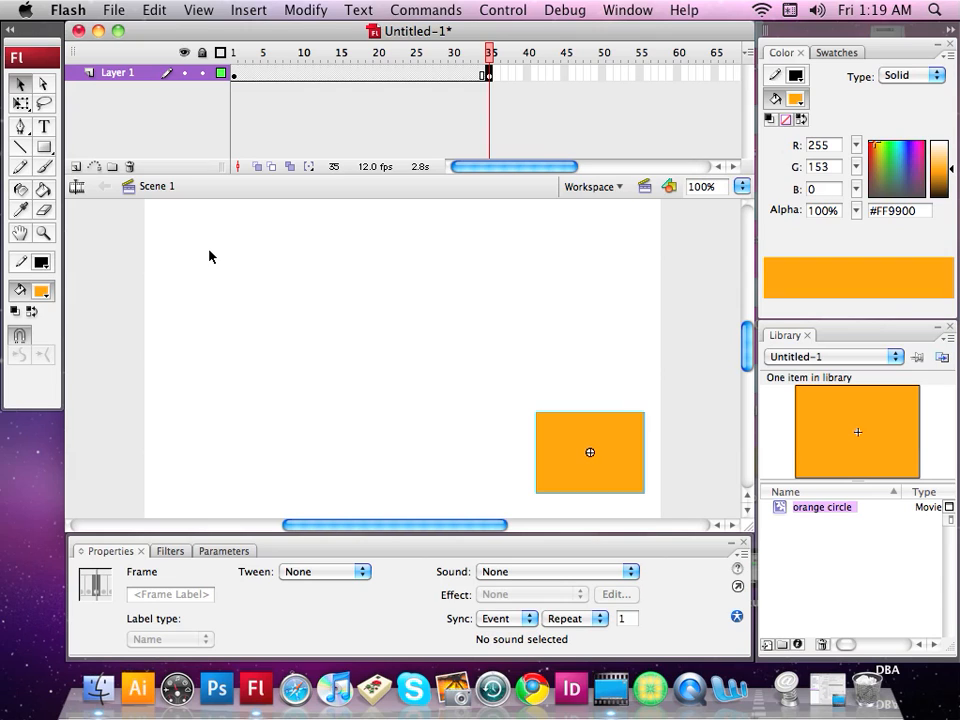
{"action": "left_click", "coordinate": [236, 72]}
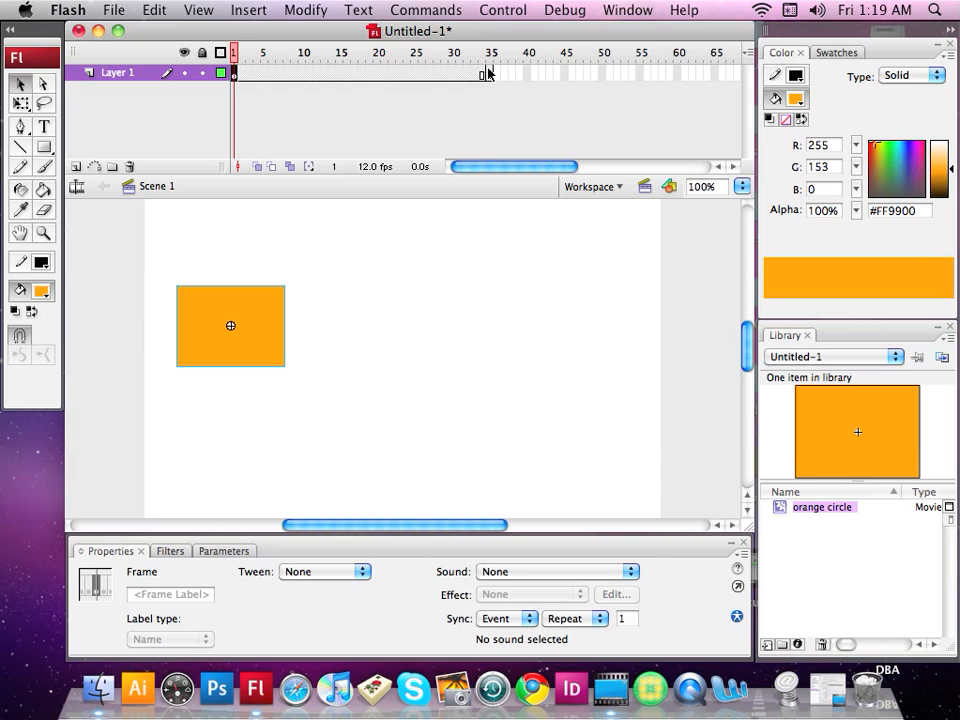
{"action": "left_click", "coordinate": [490, 72]}
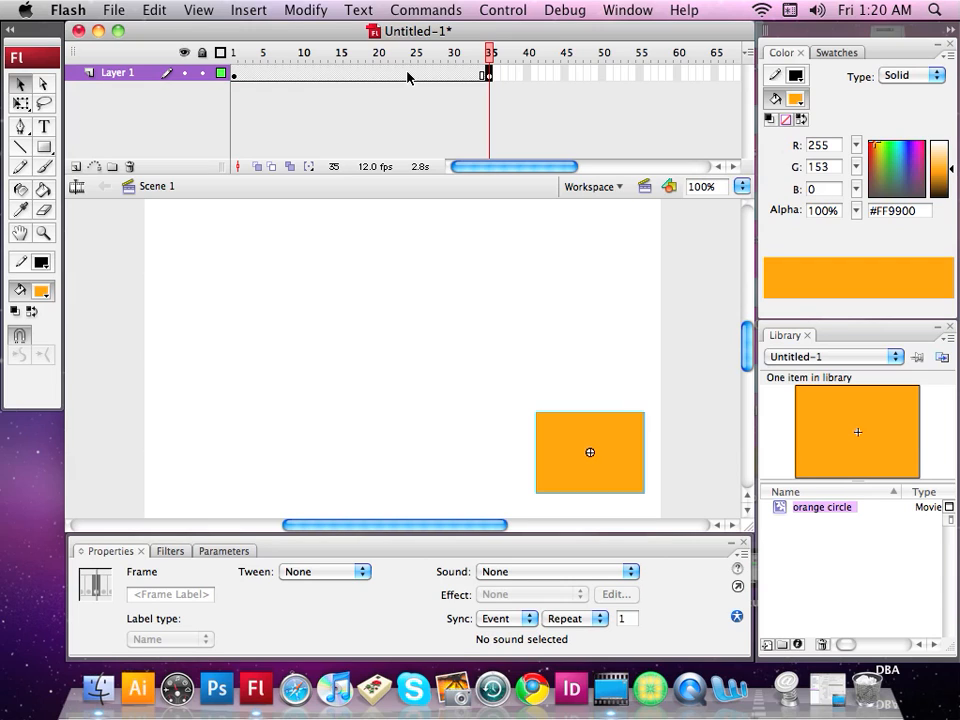
Apply a Motion tween between the keyframes at frames 1 and 35, and scrub the playhead back to frame 6
{"action": "left_click", "coordinate": [376, 75]}
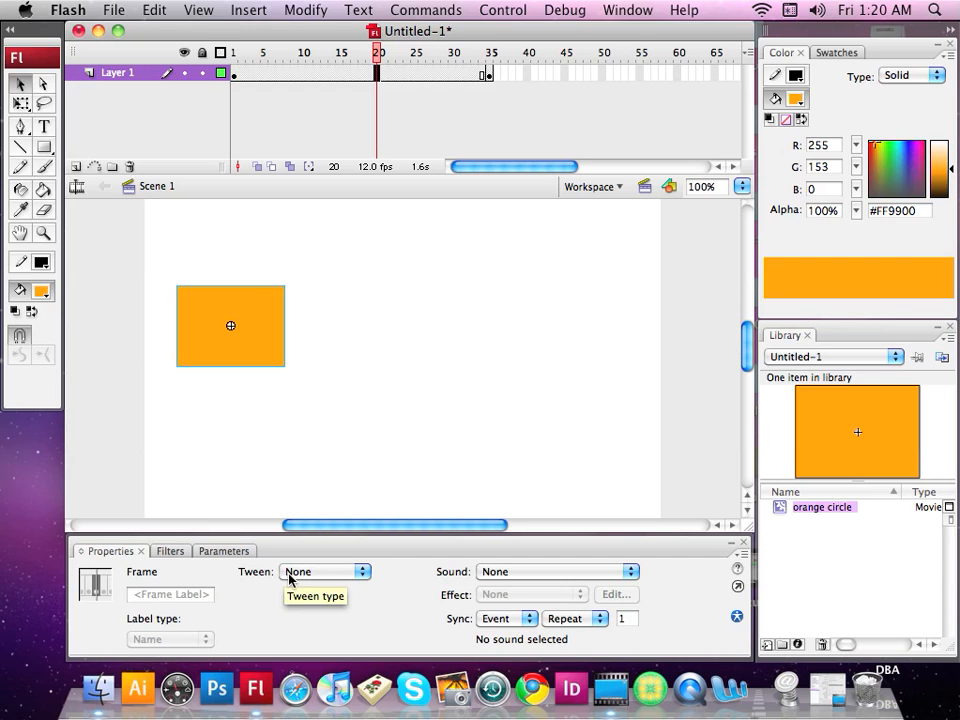
{"action": "left_click", "coordinate": [363, 572]}
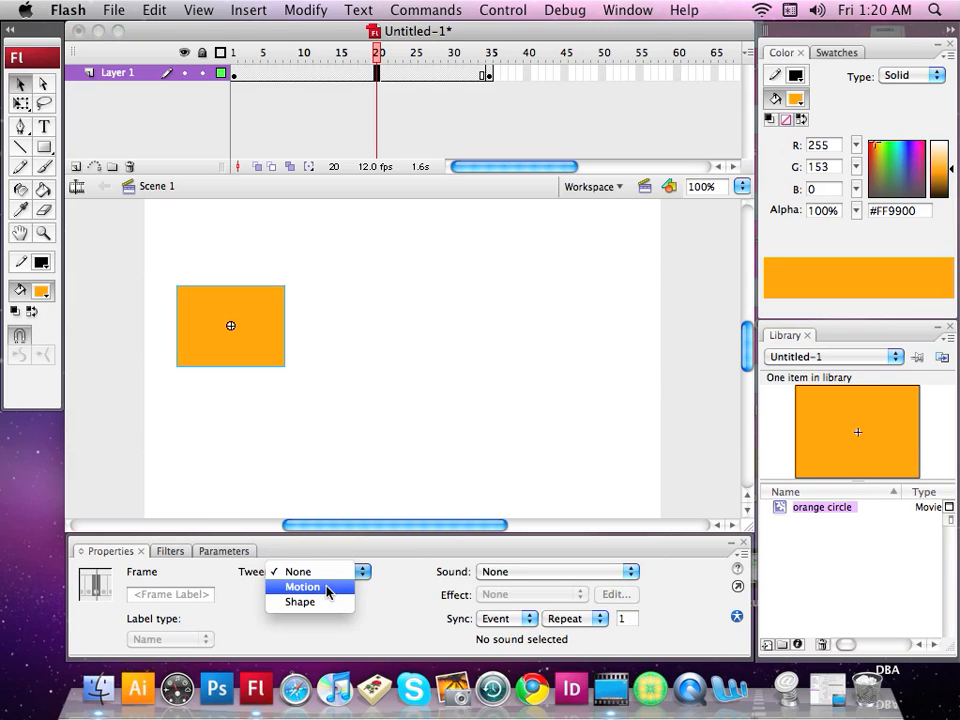
{"action": "left_click", "coordinate": [327, 588]}
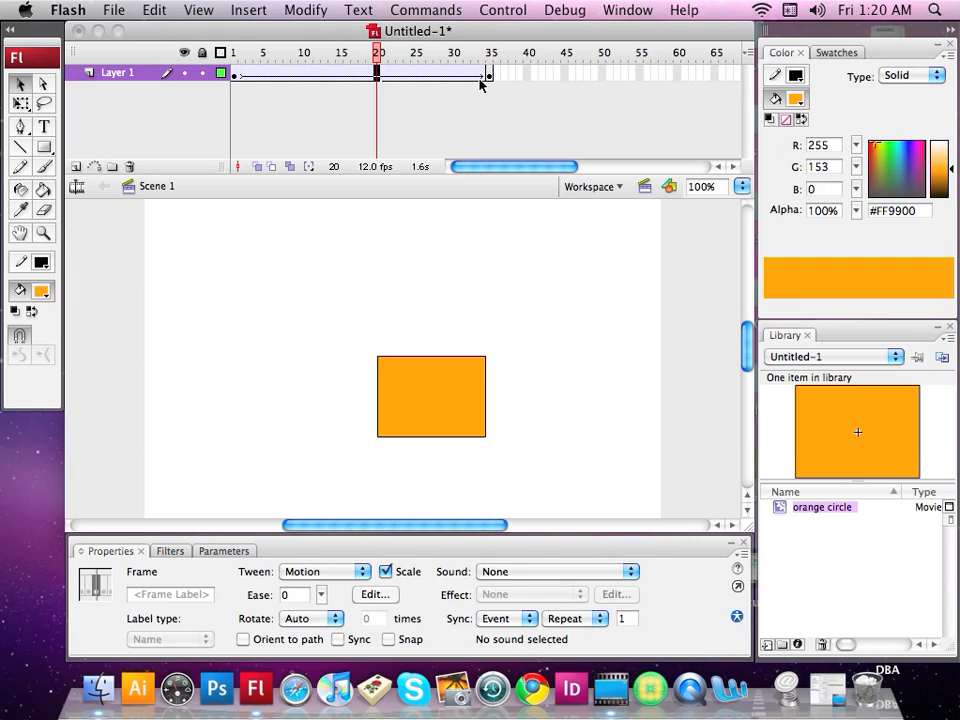
{"action": "left_click", "coordinate": [378, 60]}
{"action": "left_click_drag", "start_coordinate": [378, 60], "coordinate": [273, 82]}
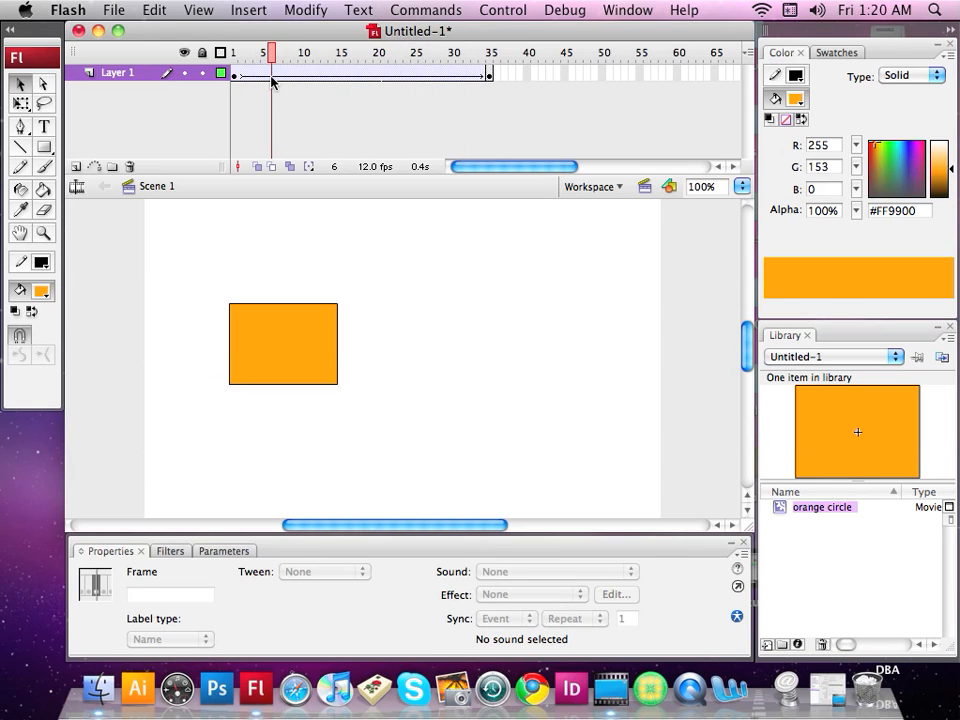
Turn on Loop Playback and play the animation, stopping it at frame 24
{"action": "left_click", "coordinate": [503, 12]}
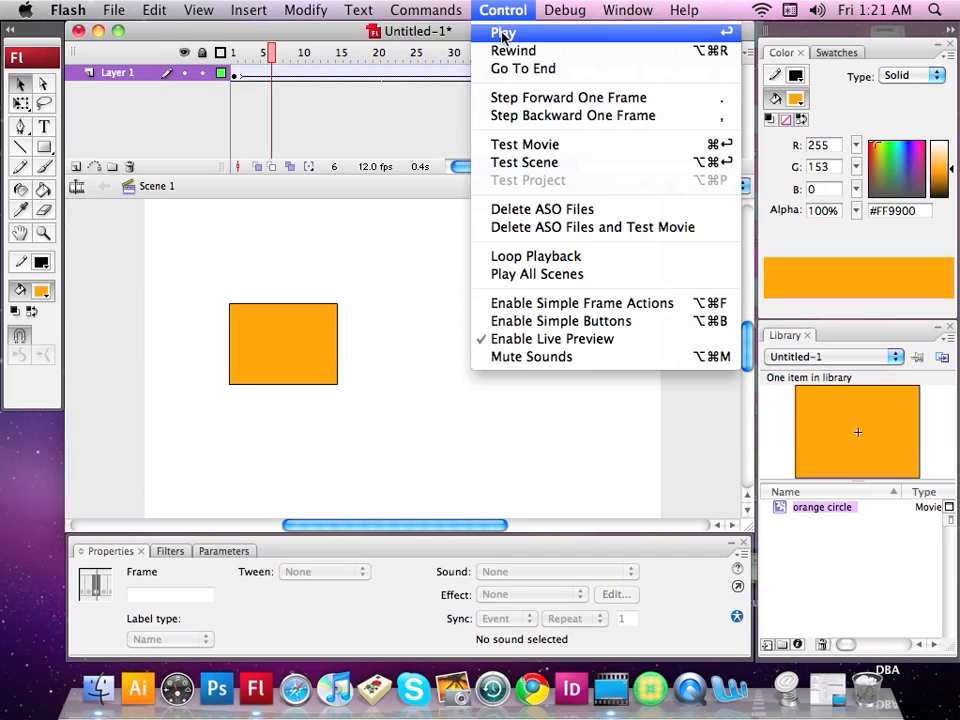
{"action": "left_click", "coordinate": [511, 258]}
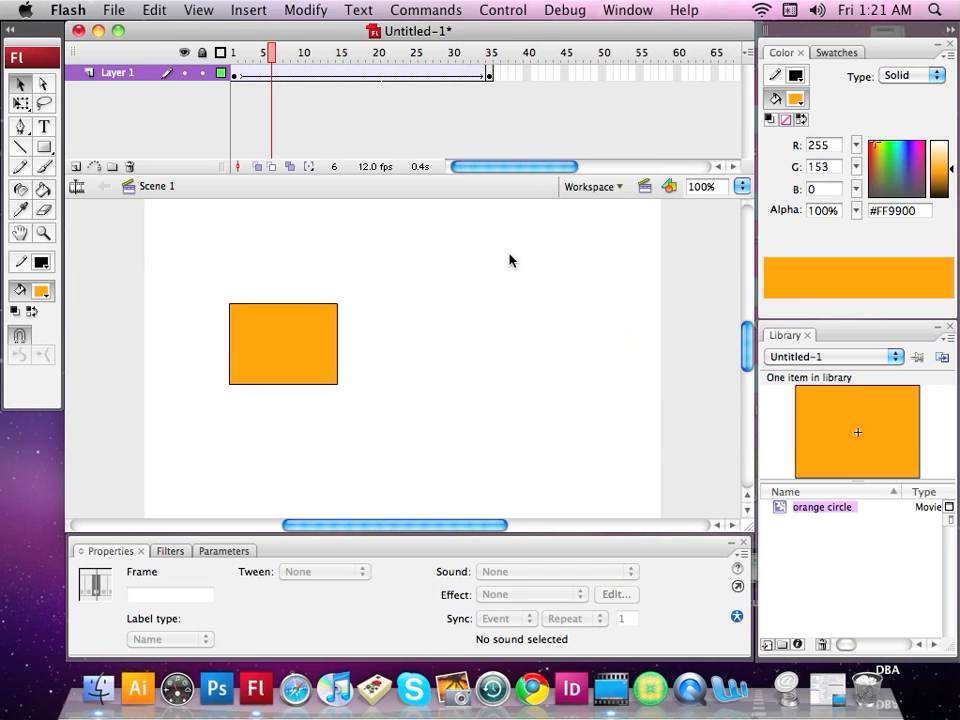
{"action": "left_click", "coordinate": [508, 13]}
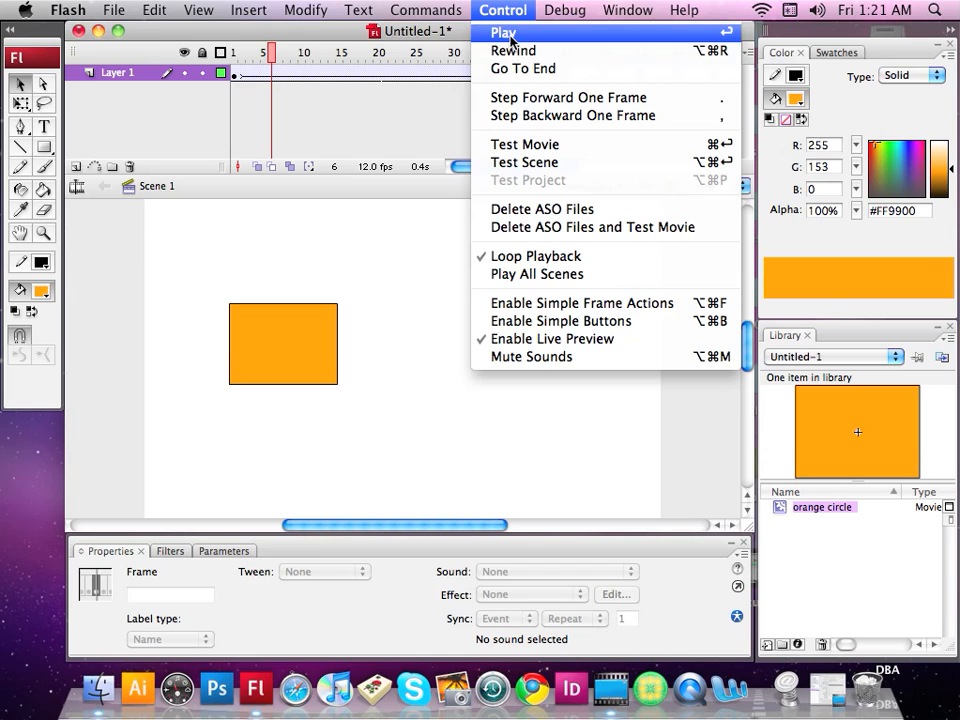
{"action": "left_click", "coordinate": [510, 36]}
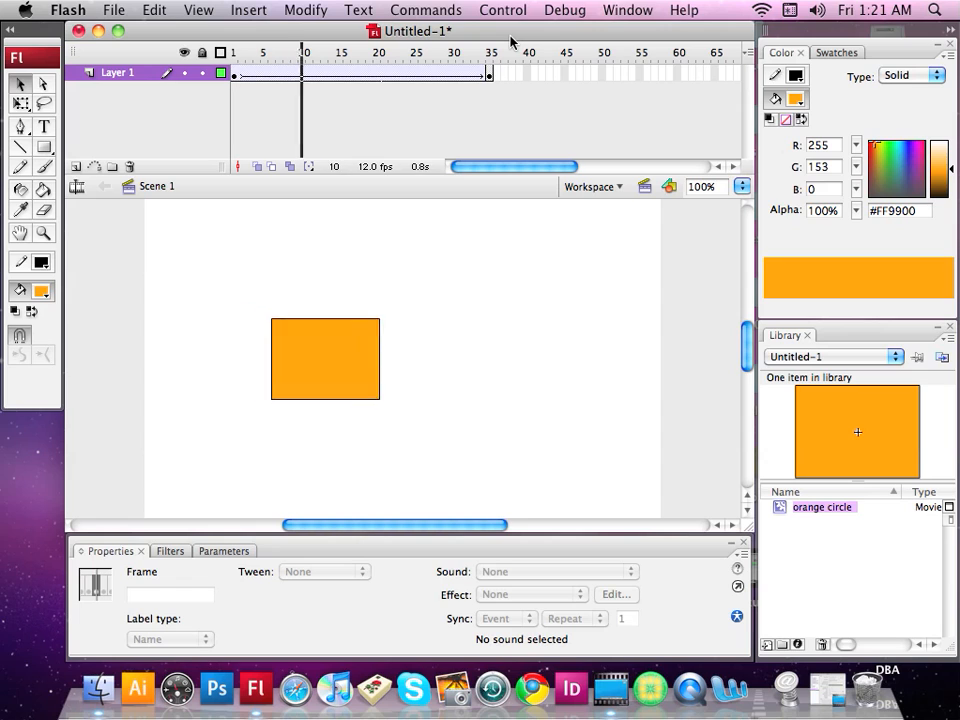
{"action": "left_click", "coordinate": [407, 72]}
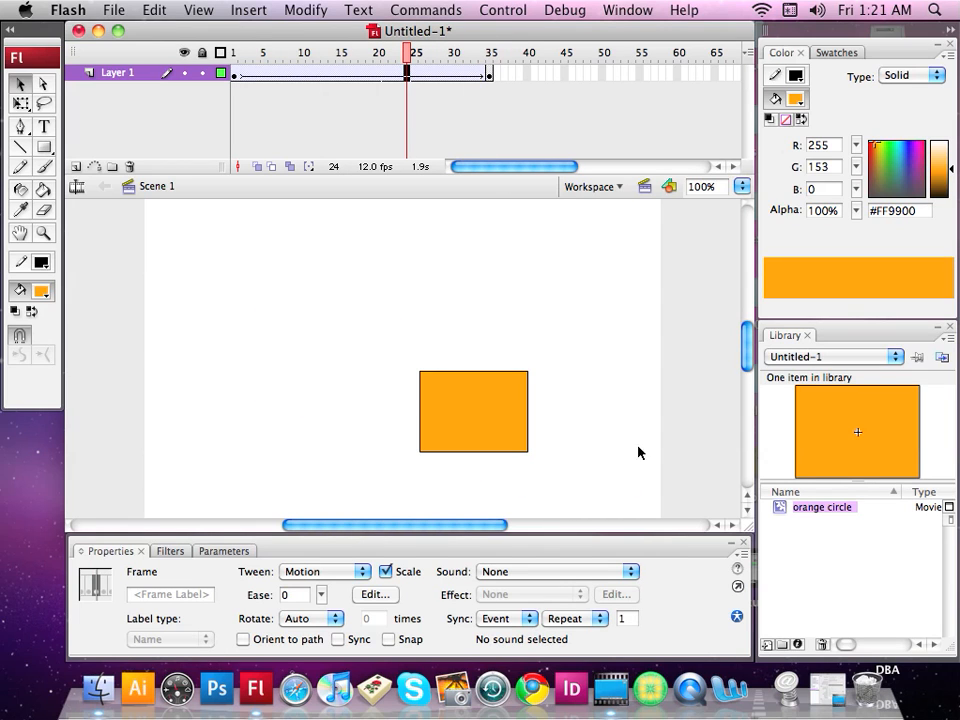